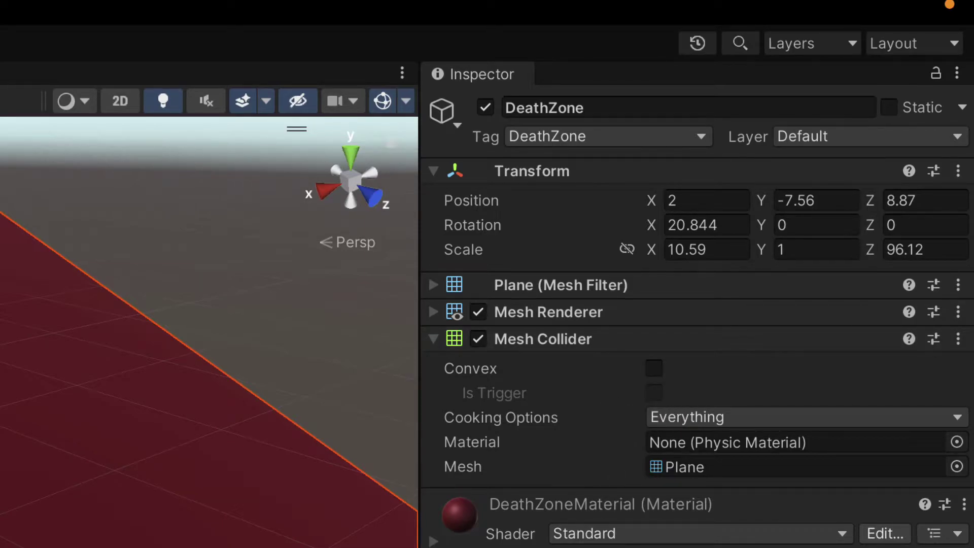
Step: Make the DeathZone plane's Mesh Collider convex and set it as a trigger
left_click(654, 369)
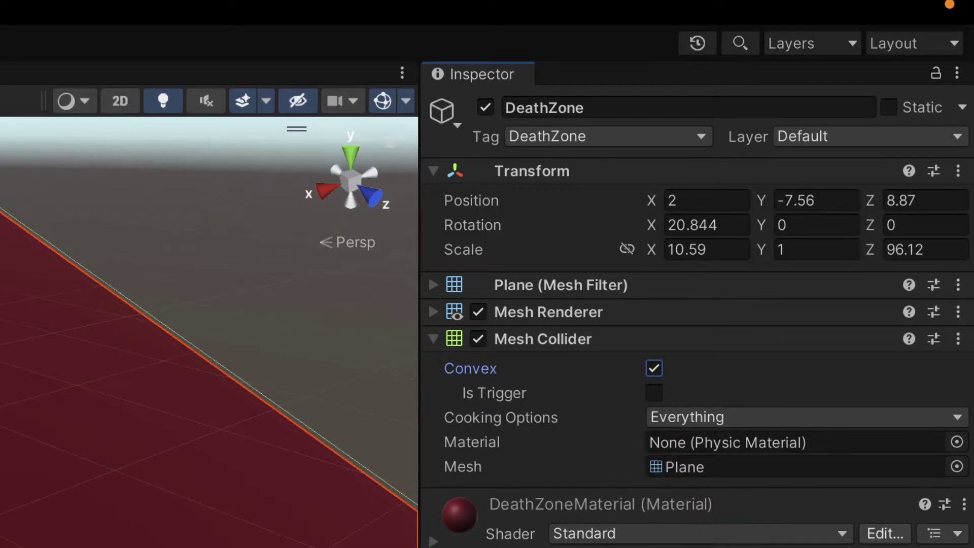
left_click(655, 393)
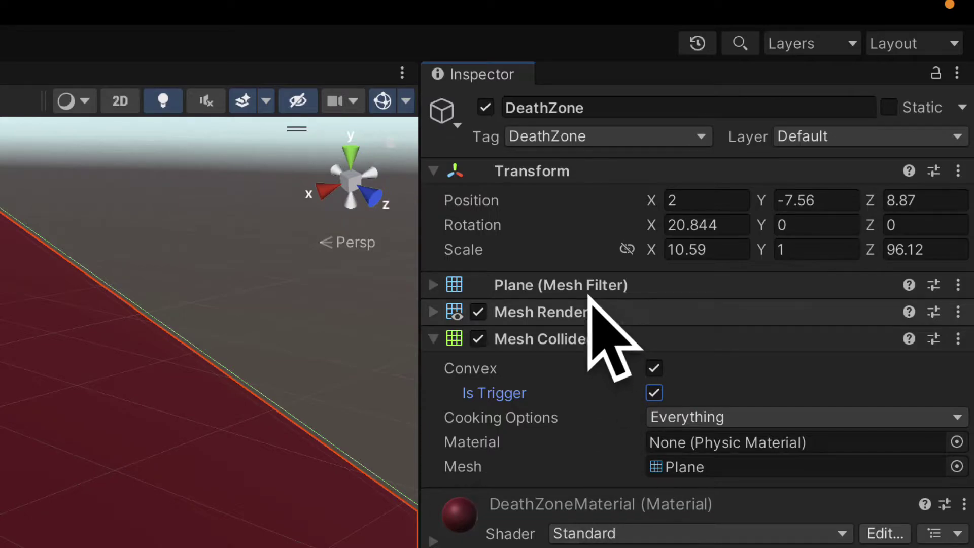
scroll(95, 400, "down", 2)
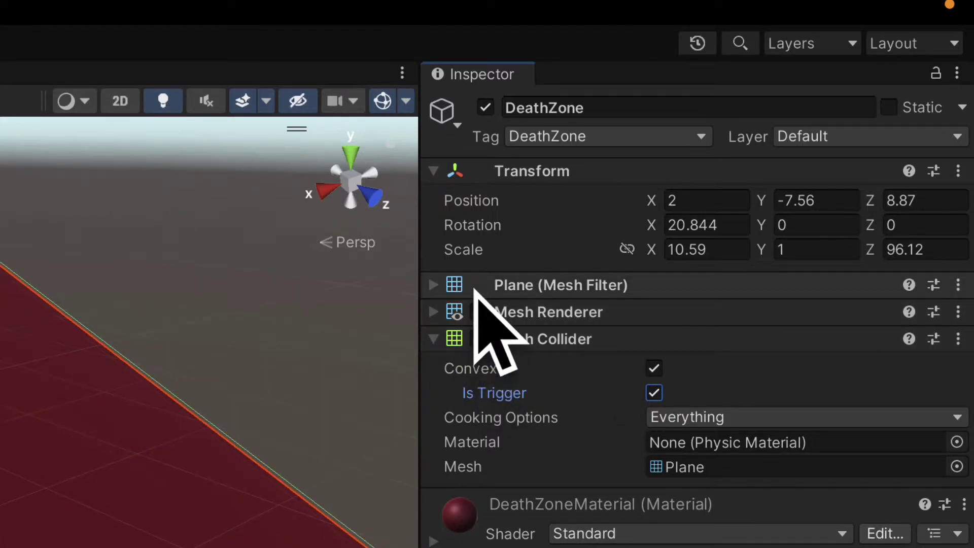
Step: Turn the DeathZone's Mesh Renderer off and back on to preview the plane as invisible
left_click(477, 313)
scroll(111, 492, "down", 2)
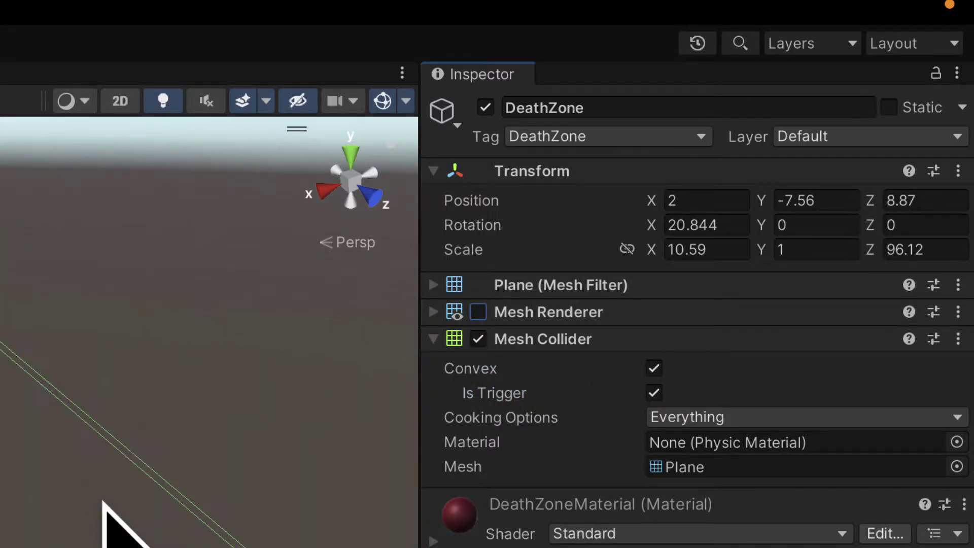
left_click(478, 312)
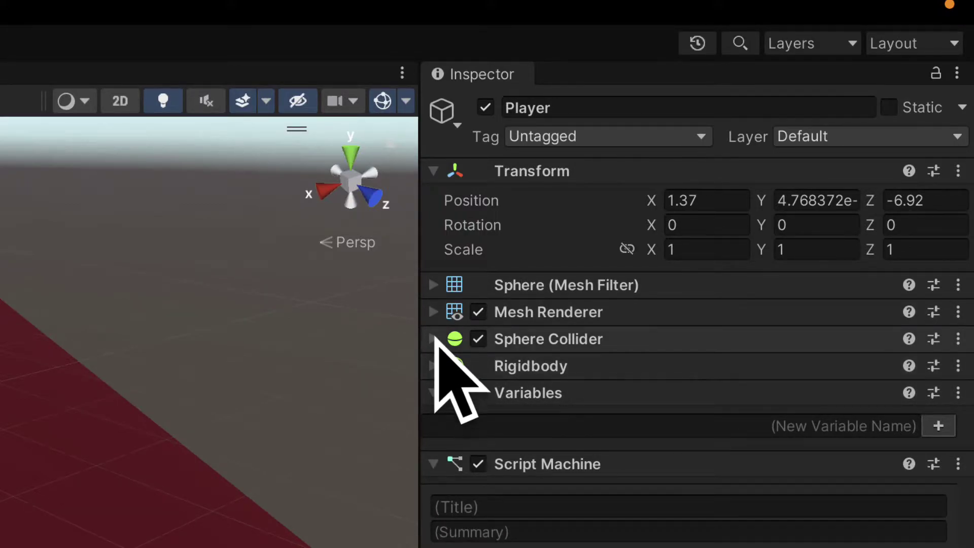
Step: Examine the Sphere Collider settings of the Player object
left_click(436, 339)
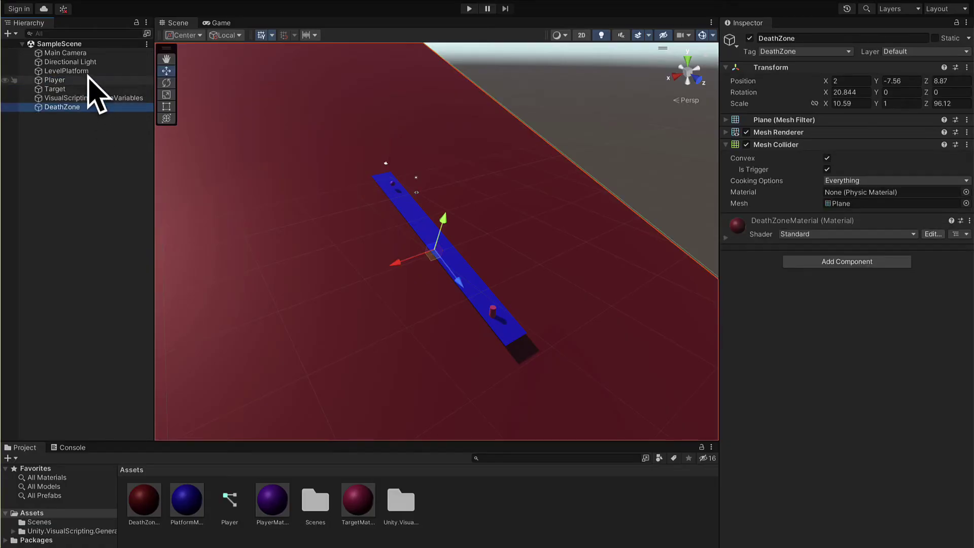
Step: Open the Player's script graph and add an On Trigger Enter event node below the existing movement nodes
left_click(89, 80)
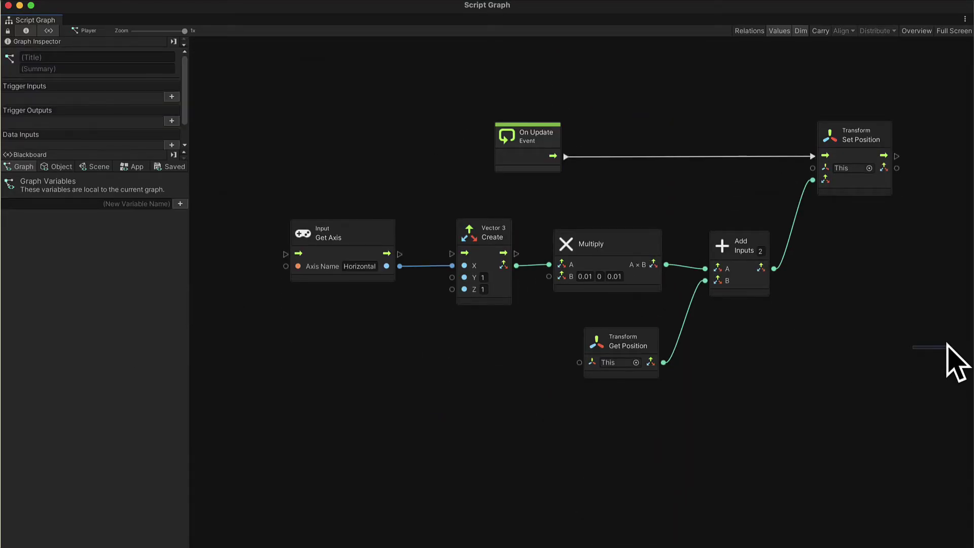
right_click(221, 333)
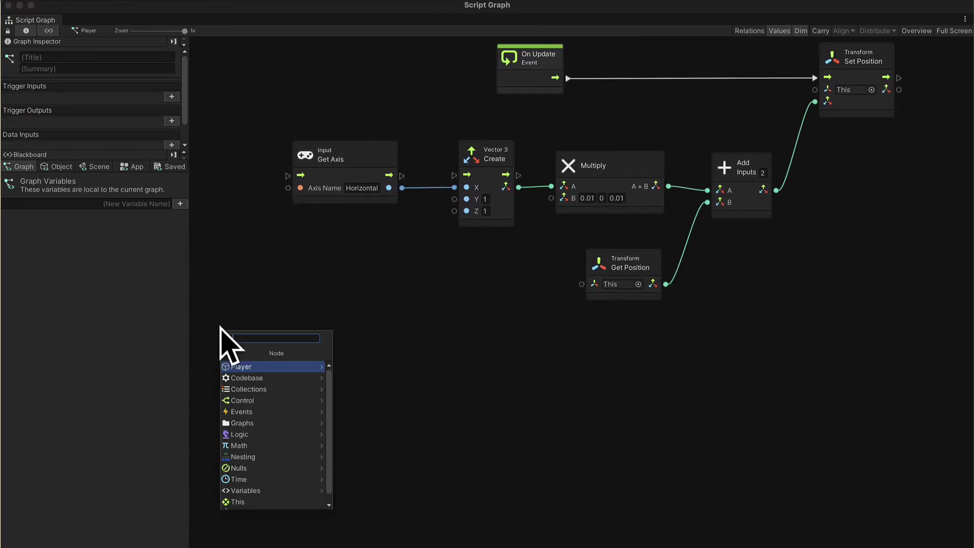
type("trigger enter")
key("Return")
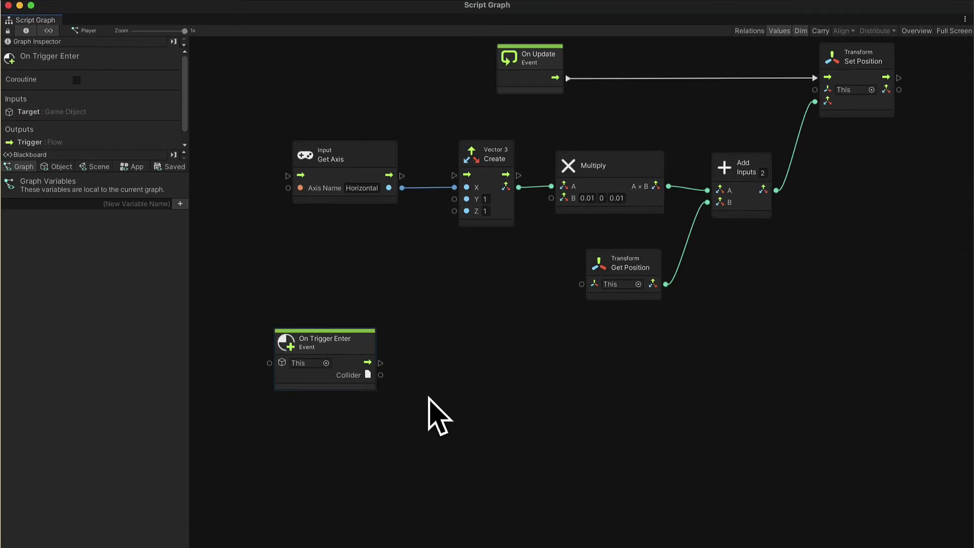
Step: Hide the Graph Inspector and the Blackboard in the script graph
left_click(26, 31)
left_click(48, 30)
scroll(304, 380, "down", 1)
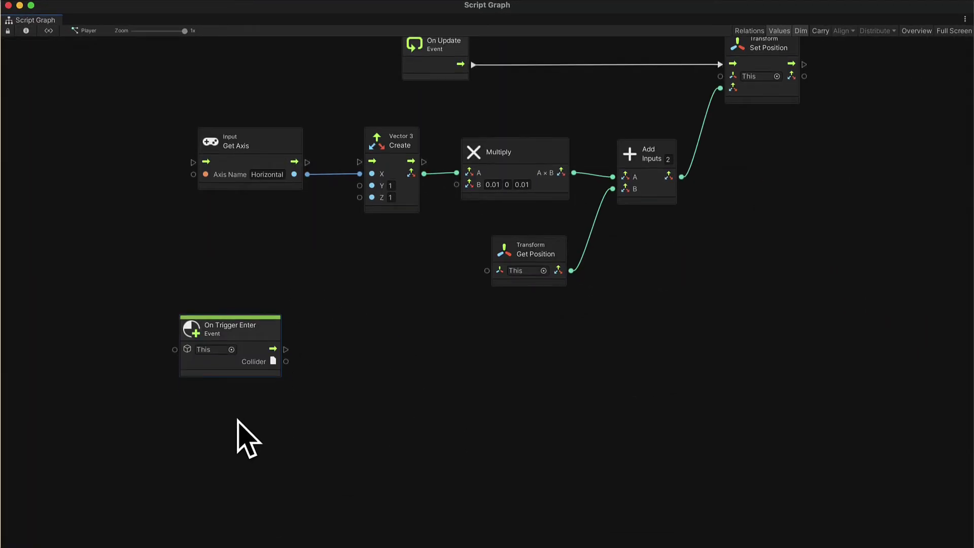
Step: Add an If node driven by the On Trigger Enter flow output and arrange the two nodes side by side
left_click_drag(287, 350, 418, 332)
type("if")
key("Return")
left_click_drag(274, 326, 257, 343)
left_click_drag(419, 326, 406, 340)
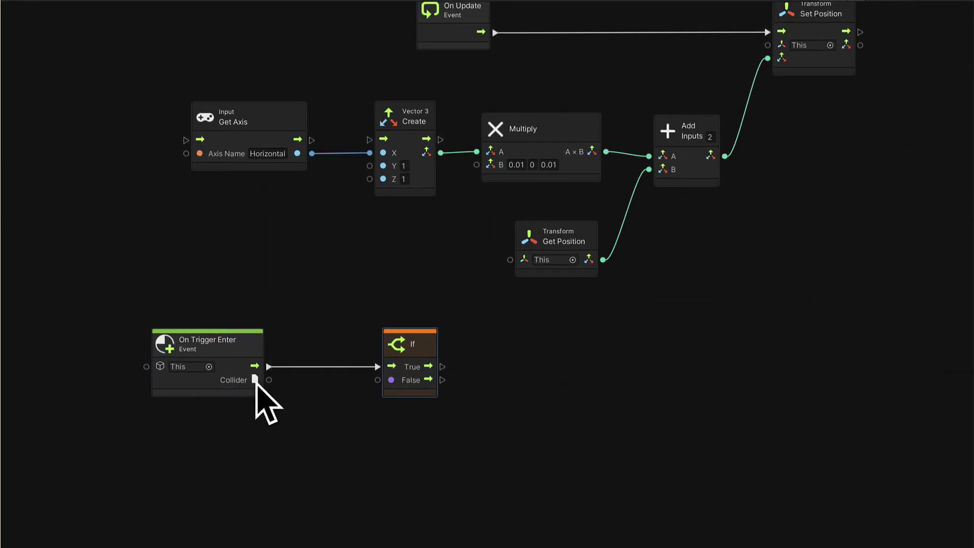
Step: Add a Component Get Tag node fed by the Collider output of On Trigger Enter, moving the If node slightly aside
left_click_drag(269, 381, 314, 487)
type("get tag")
key("Return")
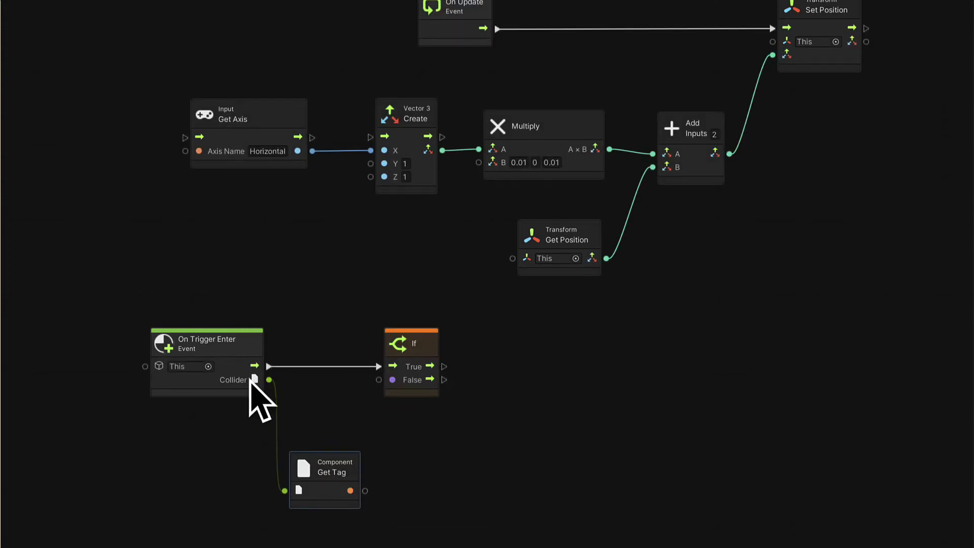
left_click_drag(410, 347, 423, 347)
left_click(342, 473)
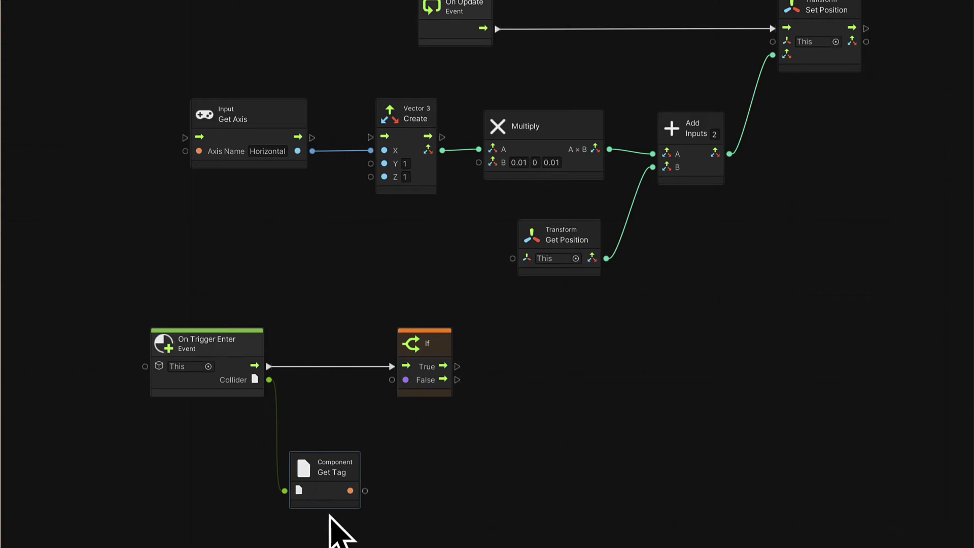
Step: Compare the tag with "DeathZone" in a String Equals (Value) node, connect its result to the If condition, and move the If node over
left_click_drag(364, 491, 431, 489)
type("equals")
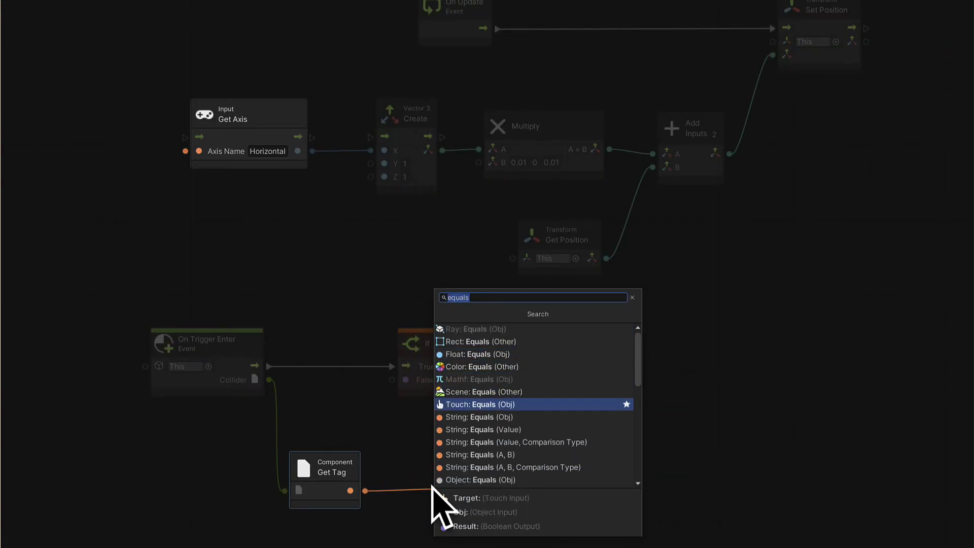
left_click(494, 432)
left_click_drag(425, 347, 583, 347)
left_click(482, 502)
type("Deatg")
key("BackSpace")
type("hZone")
left_click_drag(547, 488, 564, 379)
left_click_drag(593, 339, 627, 336)
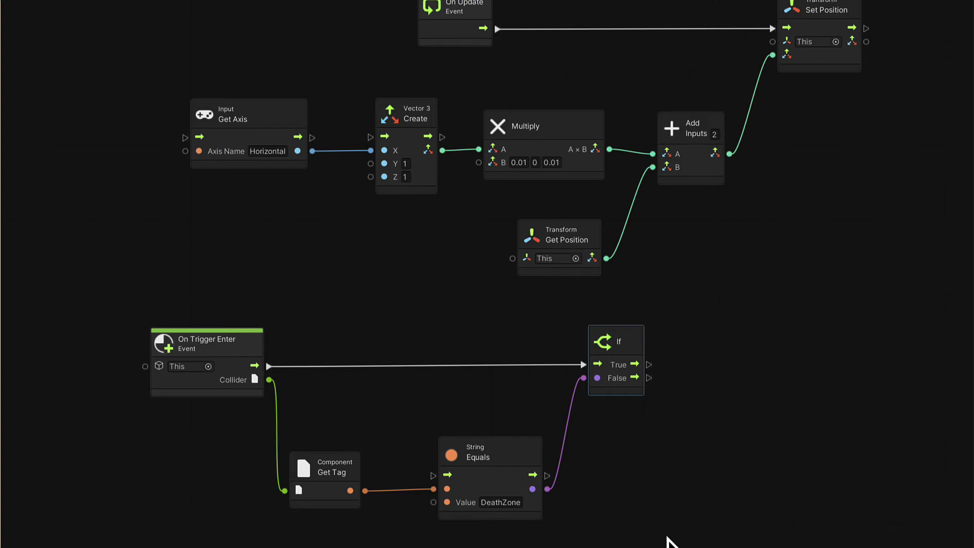
Step: Add a Debug Log node with a message input to the True output of the If node
left_click_drag(649, 364, 704, 459)
type("log")
left_click(770, 417)
Step: Feed the log message from a String node reading "Player collided with death" and space out the Log and Equals nodes
type("string")
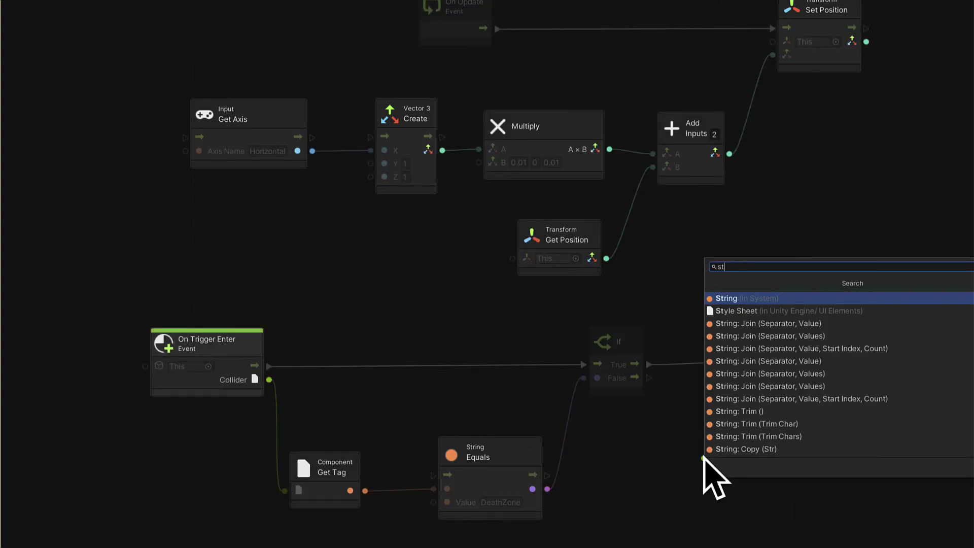
key("Return")
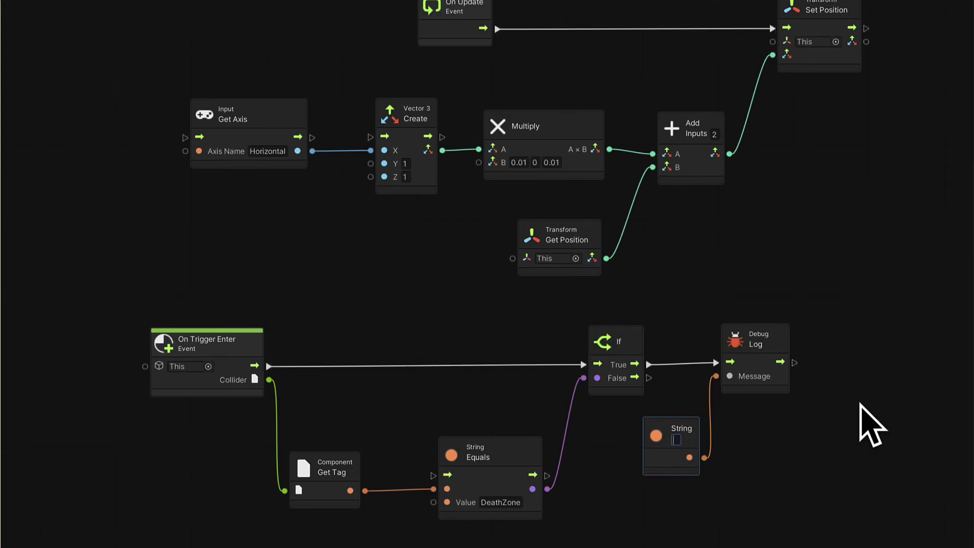
type("Player collided with death")
left_click_drag(758, 339, 852, 339)
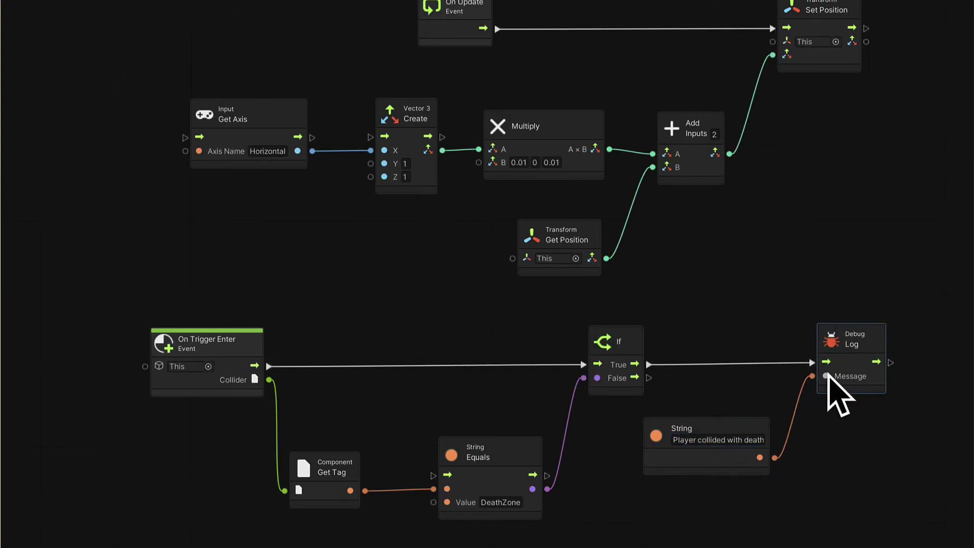
left_click_drag(487, 446, 477, 446)
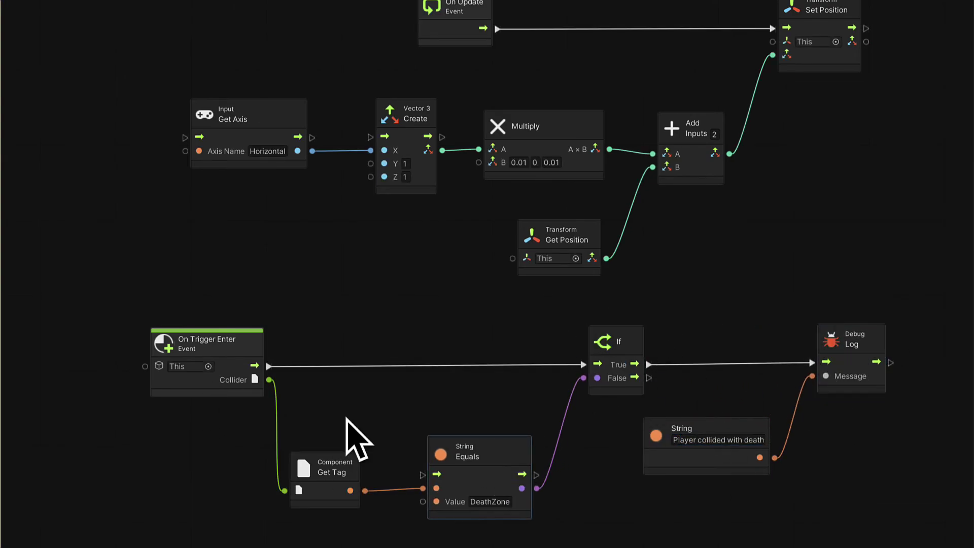